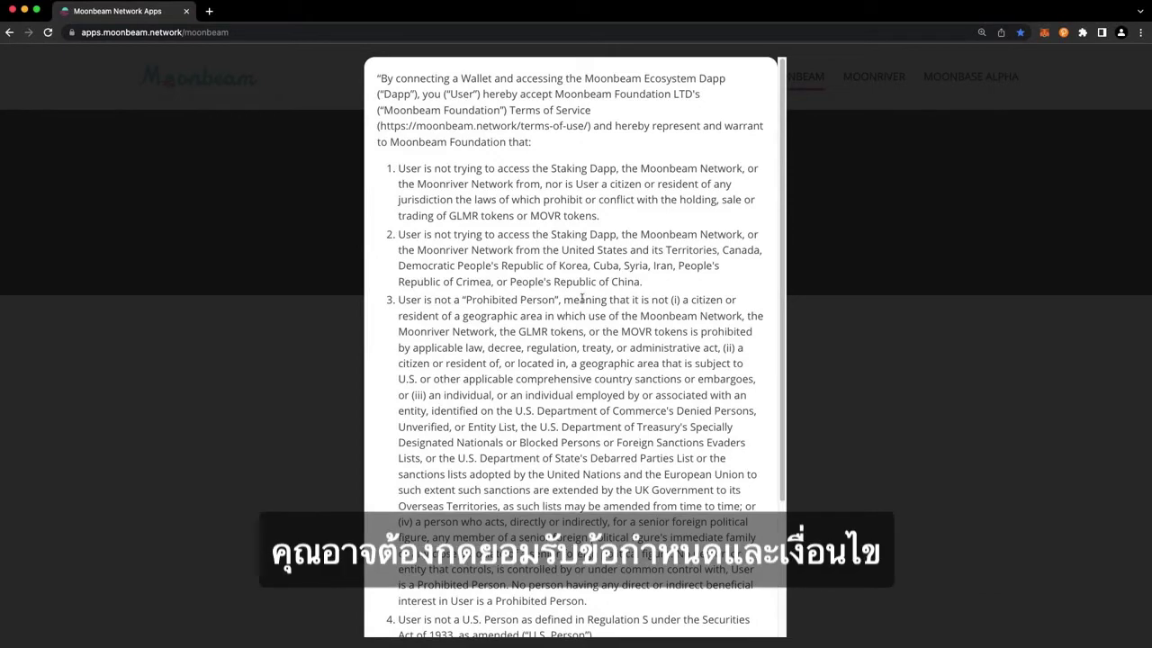
Accept the Moonbeam terms of service and unlock MetaMask with the wallet password.
{"action": "scroll", "coordinate": [582, 290], "scroll_direction": "down", "scroll_amount": 4}
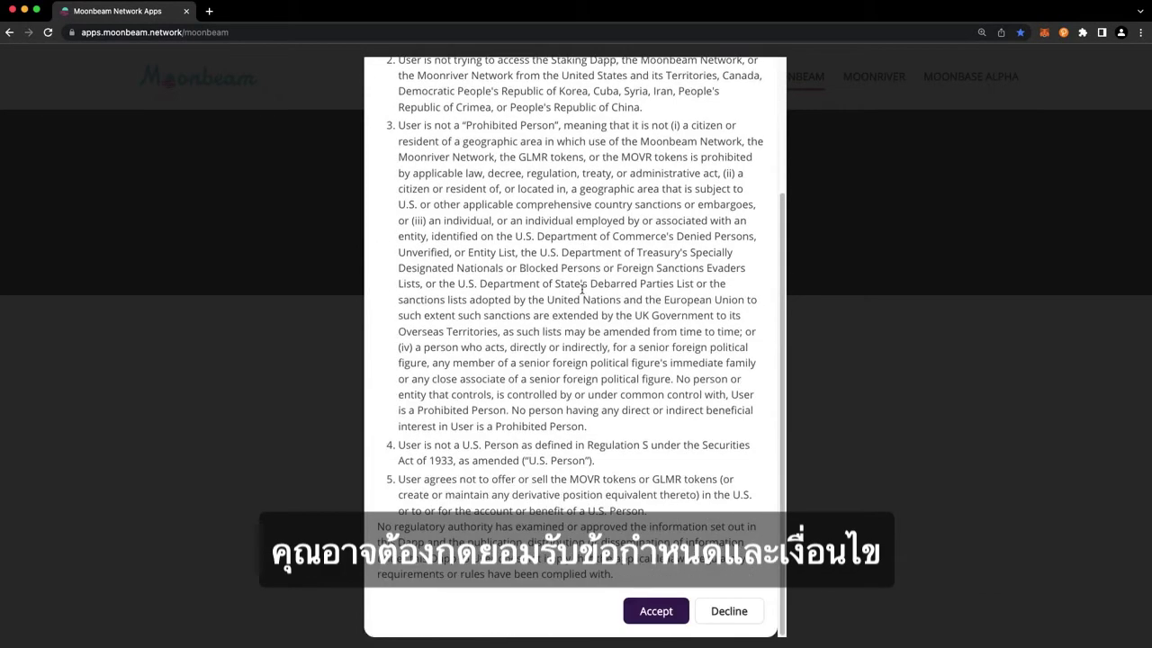
{"action": "left_click", "coordinate": [652, 618]}
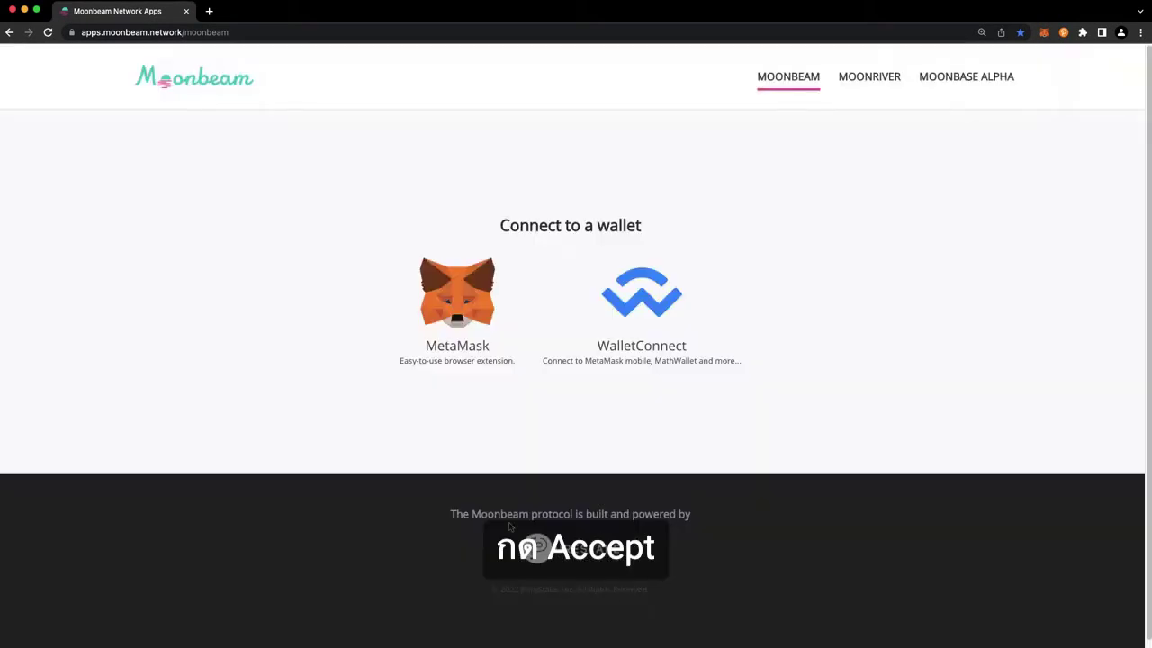
{"action": "left_click", "coordinate": [442, 310]}
{"action": "type", "text": "********"}
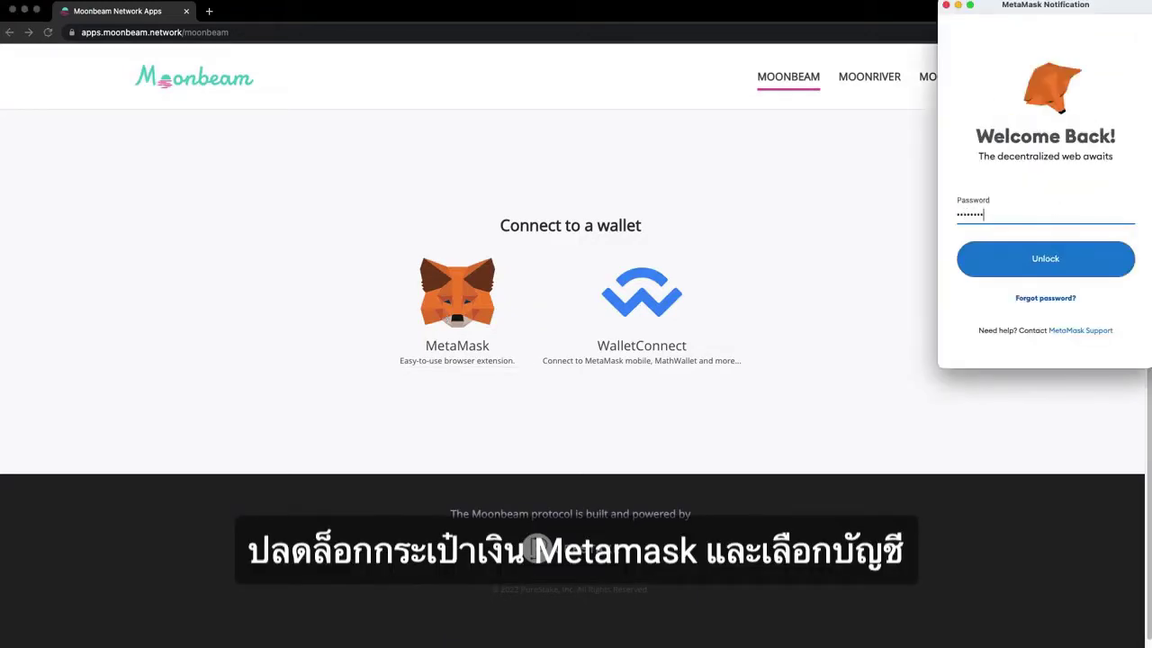
{"action": "key", "text": "Return"}
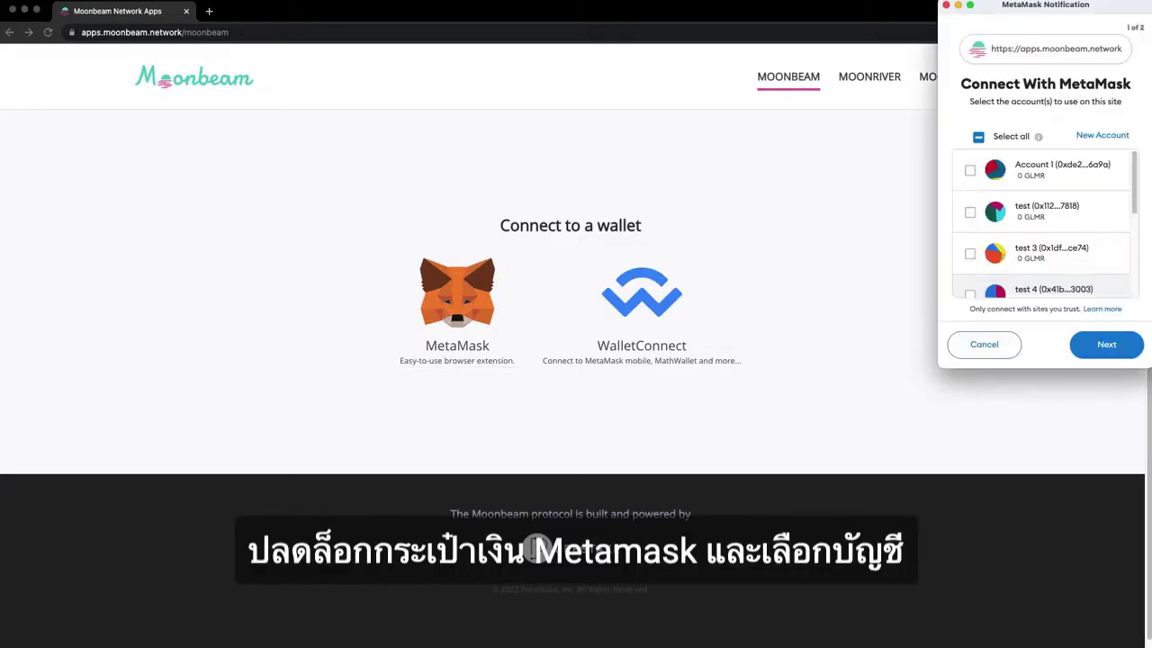
Connect only Account 6 from MetaMask to the Moonbeam Network site and approve the connection.
{"action": "scroll", "coordinate": [1093, 255], "scroll_direction": "down", "scroll_amount": 5}
{"action": "left_click", "coordinate": [1093, 256]}
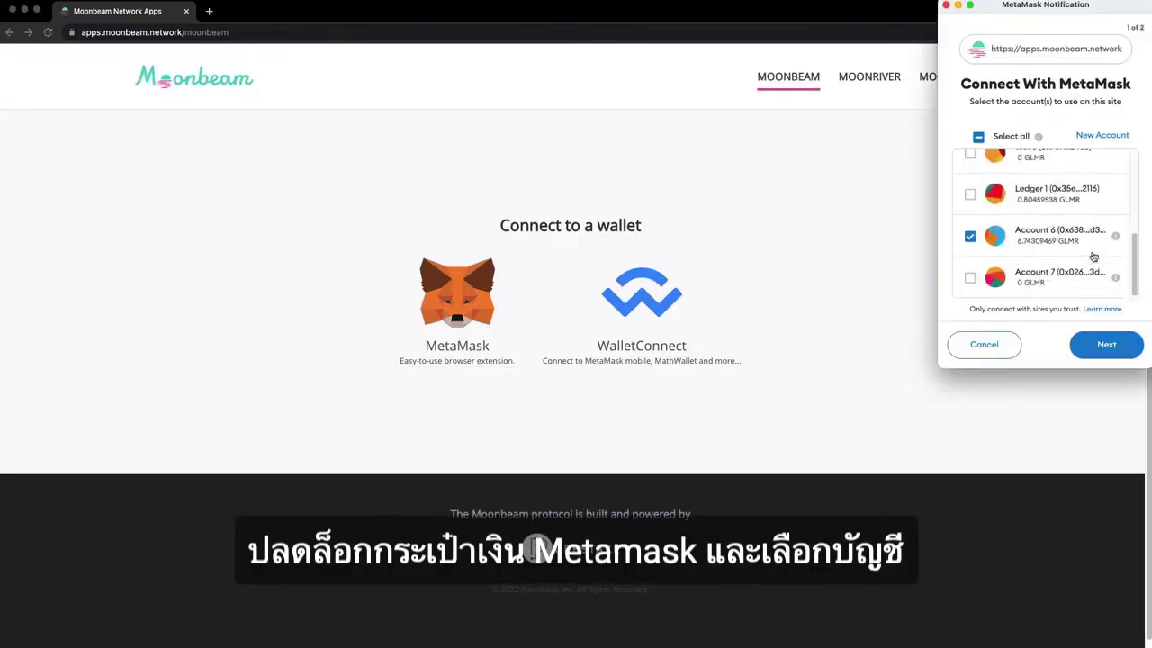
{"action": "left_click", "coordinate": [1098, 345]}
{"action": "left_click", "coordinate": [1100, 345]}
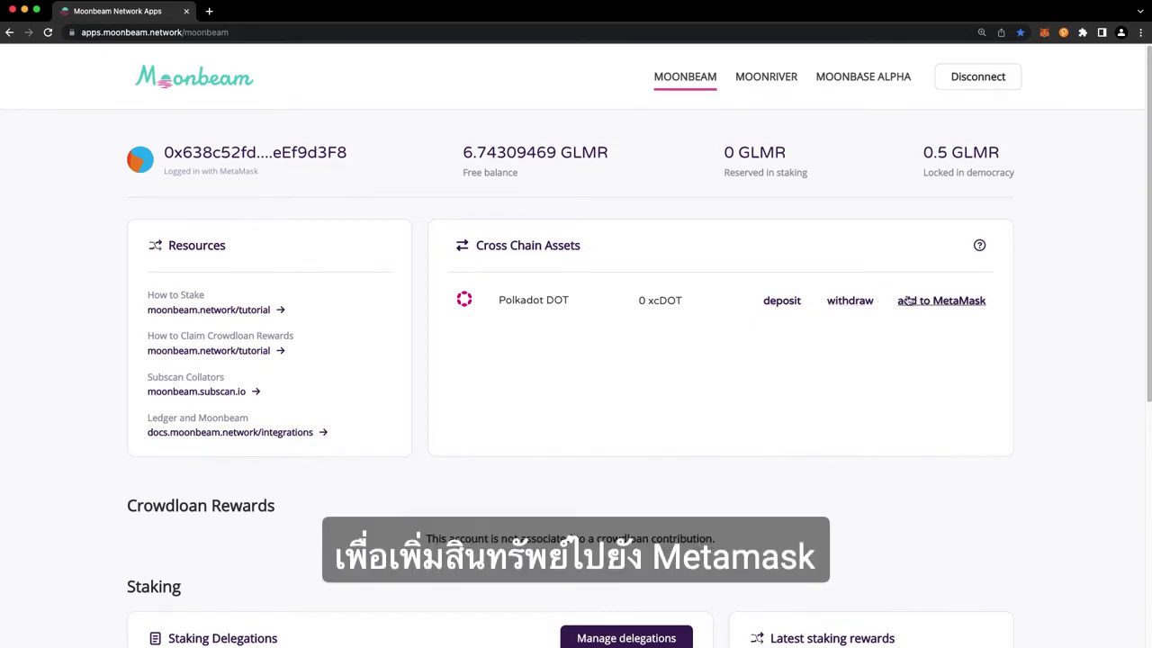
Add the xcDOT token to MetaMask and check that it is listed among the wallet's assets.
{"action": "left_click", "coordinate": [943, 303]}
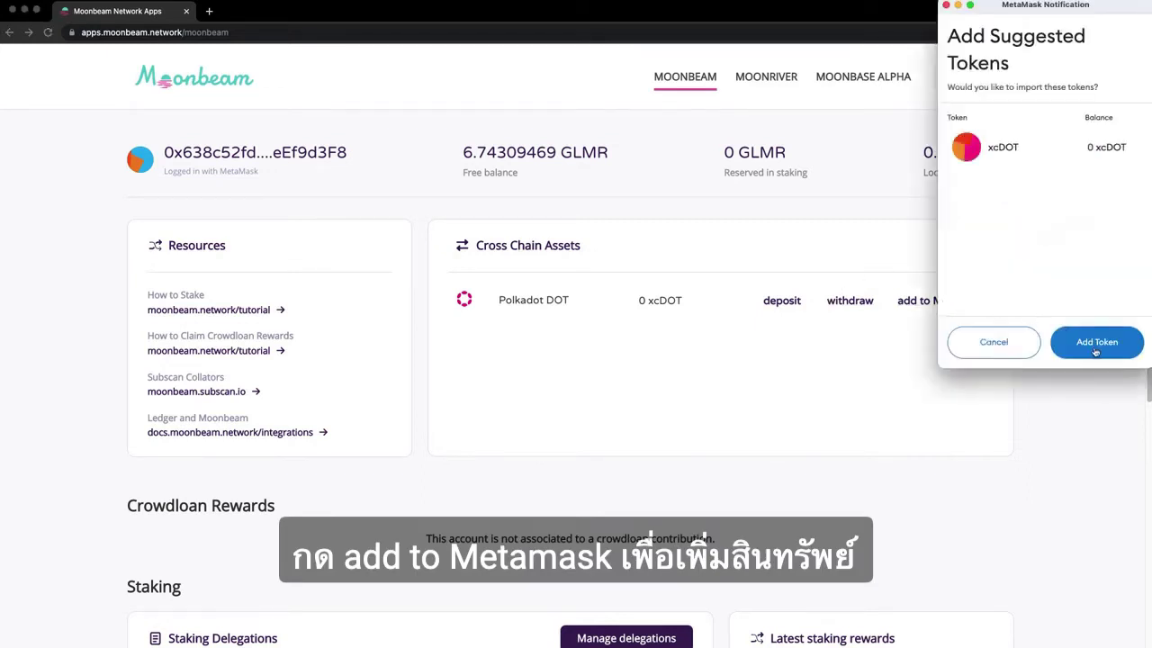
{"action": "left_click", "coordinate": [1097, 342]}
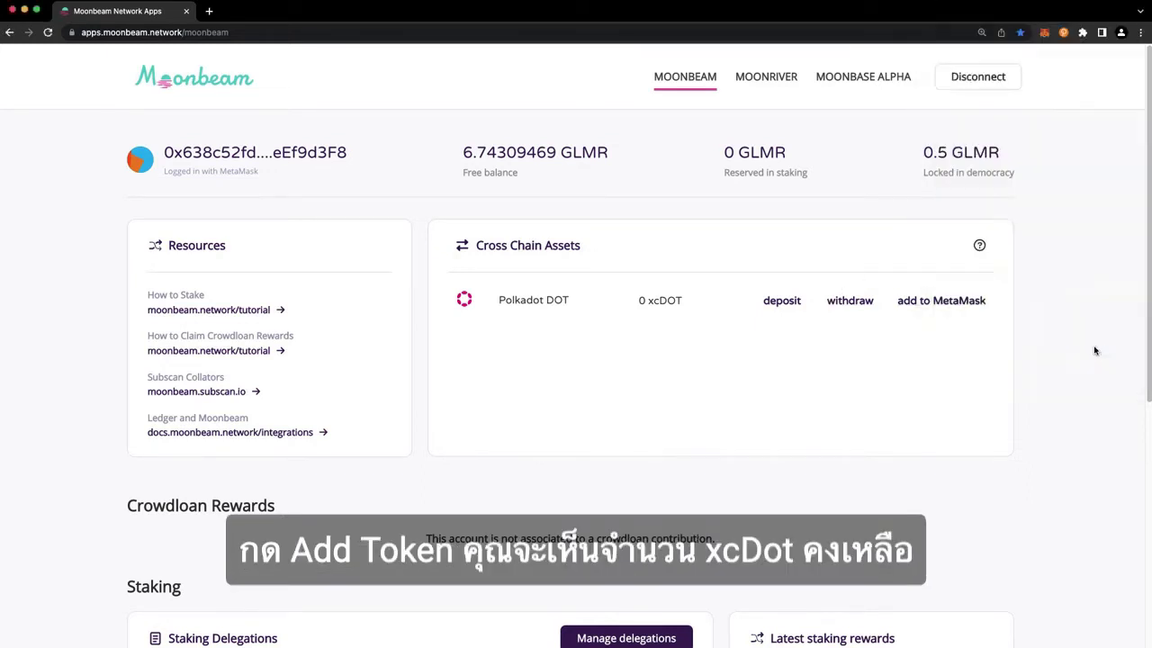
{"action": "left_click", "coordinate": [1045, 32]}
{"action": "left_click", "coordinate": [905, 268]}
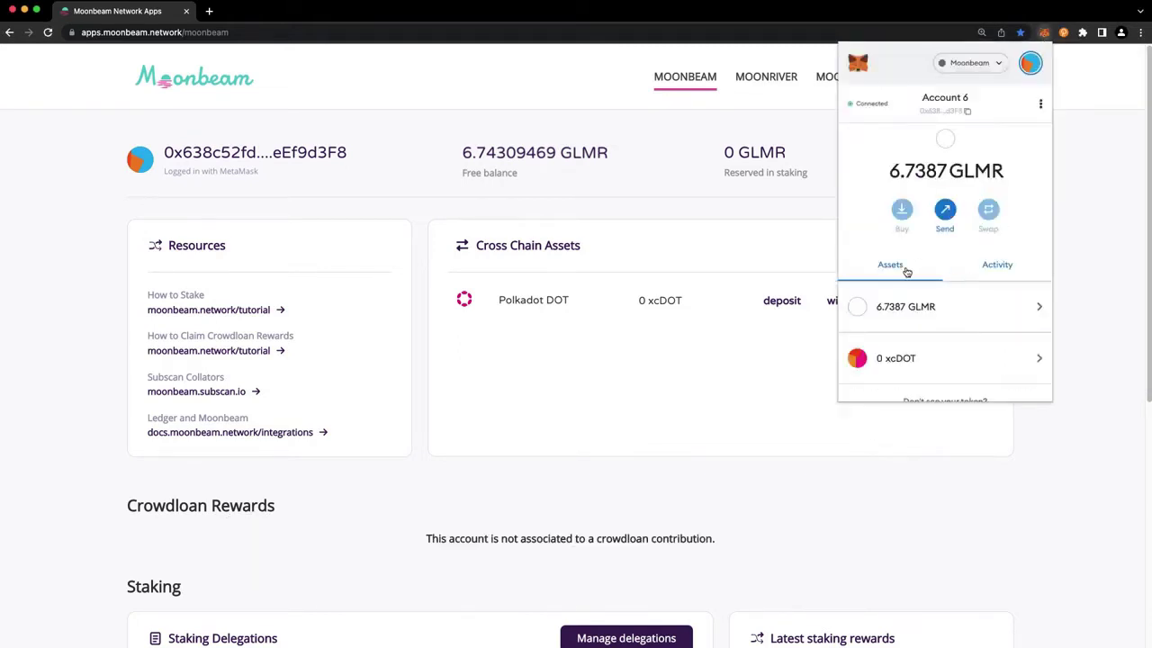
{"action": "left_click", "coordinate": [1108, 353]}
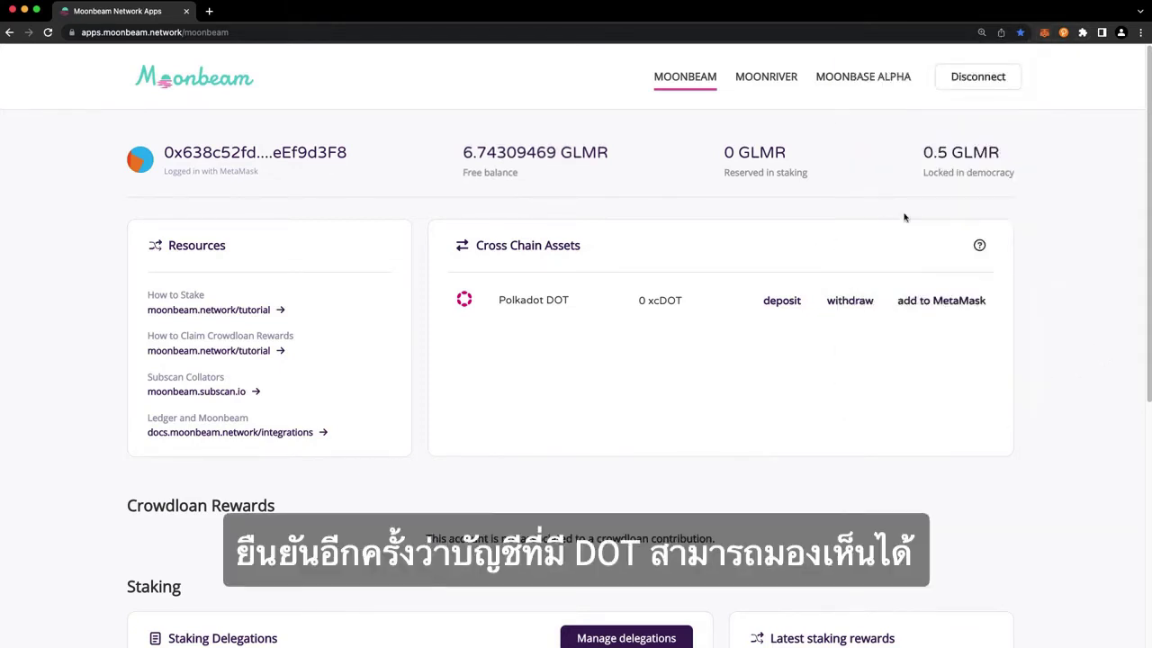
Set the Dev Rel Account in the Polkadot.js extension to the Polkadot Relay Chain.
{"action": "left_click", "coordinate": [1064, 34]}
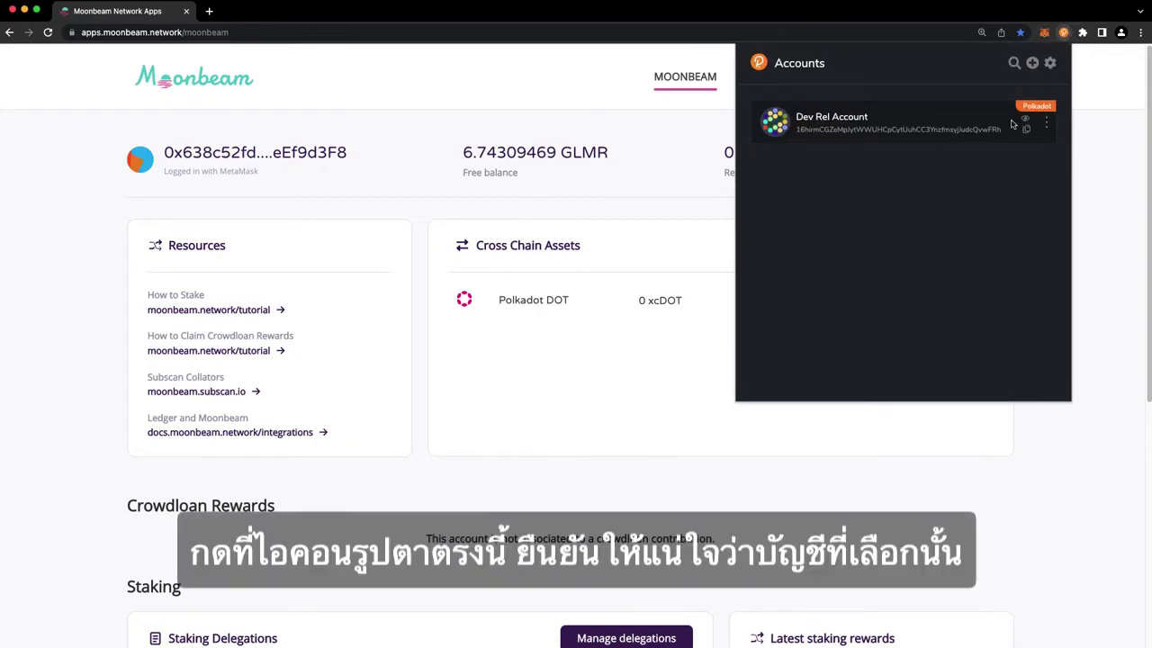
{"action": "left_click", "coordinate": [1046, 124]}
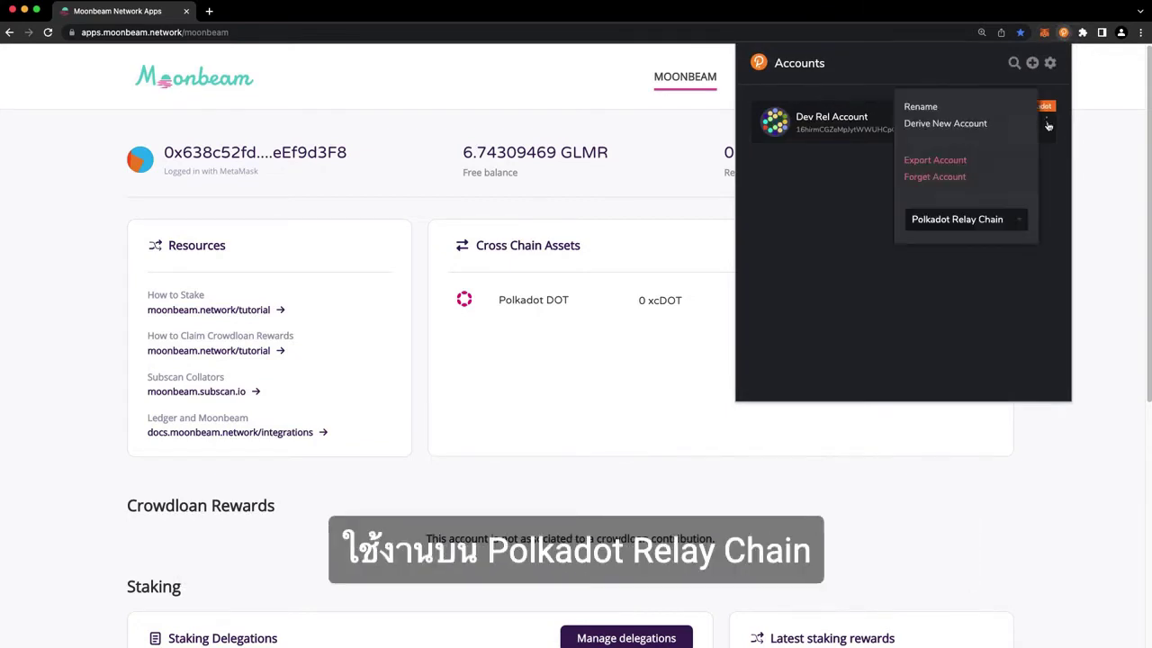
{"action": "left_click", "coordinate": [998, 220]}
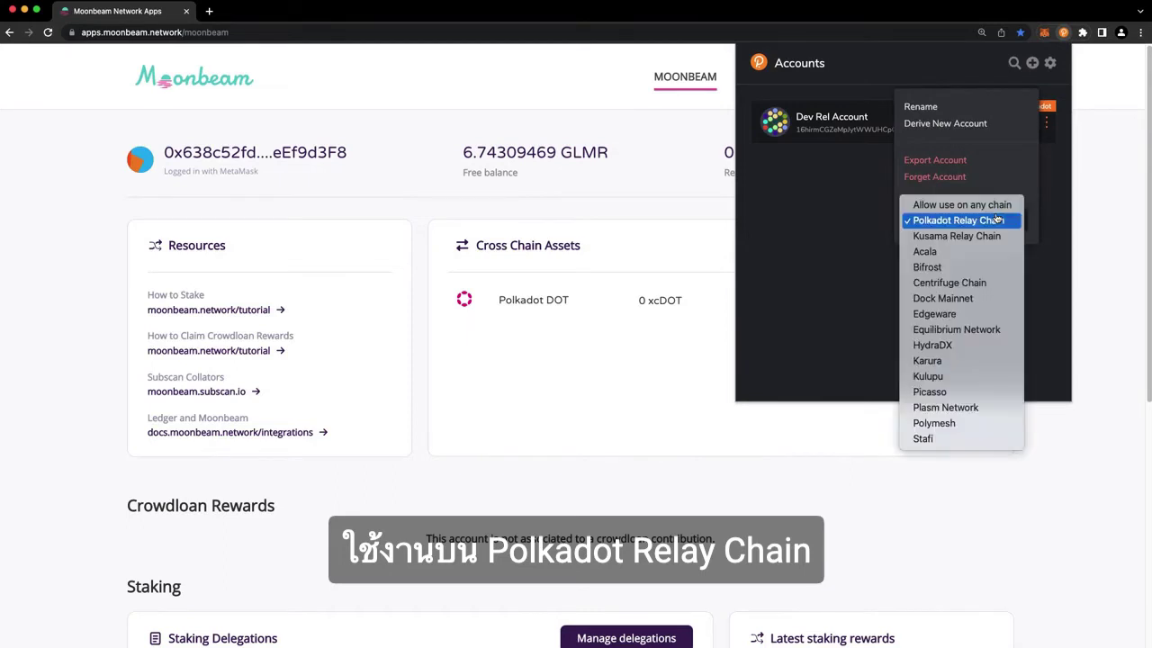
{"action": "left_click", "coordinate": [970, 222]}
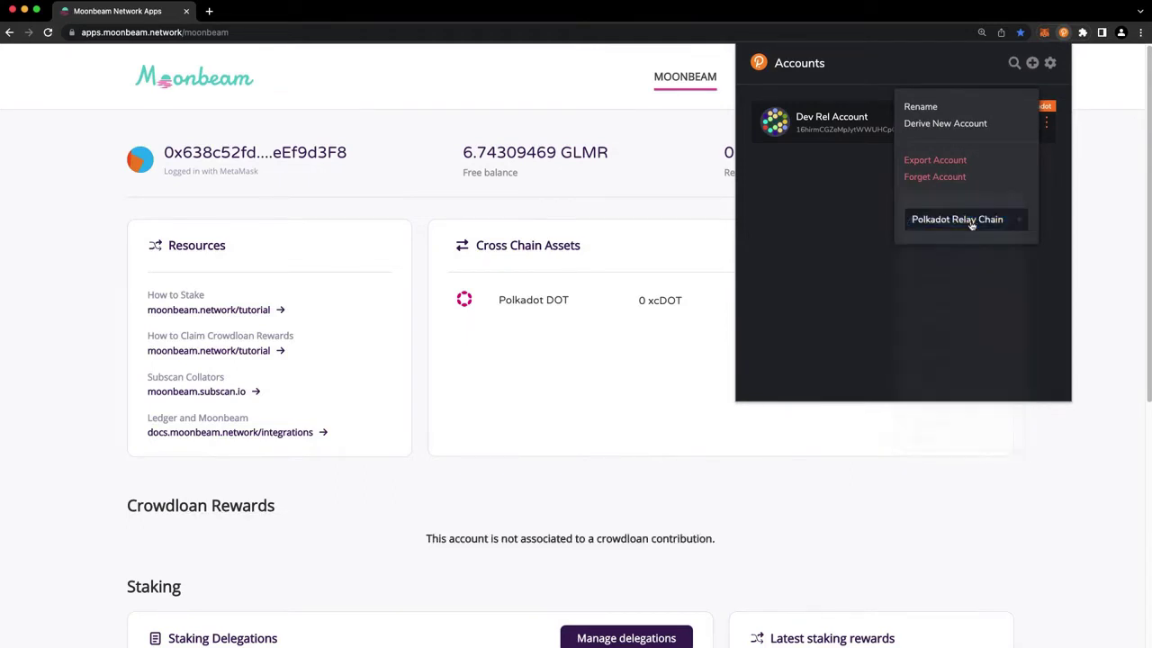
{"action": "left_click", "coordinate": [1083, 232]}
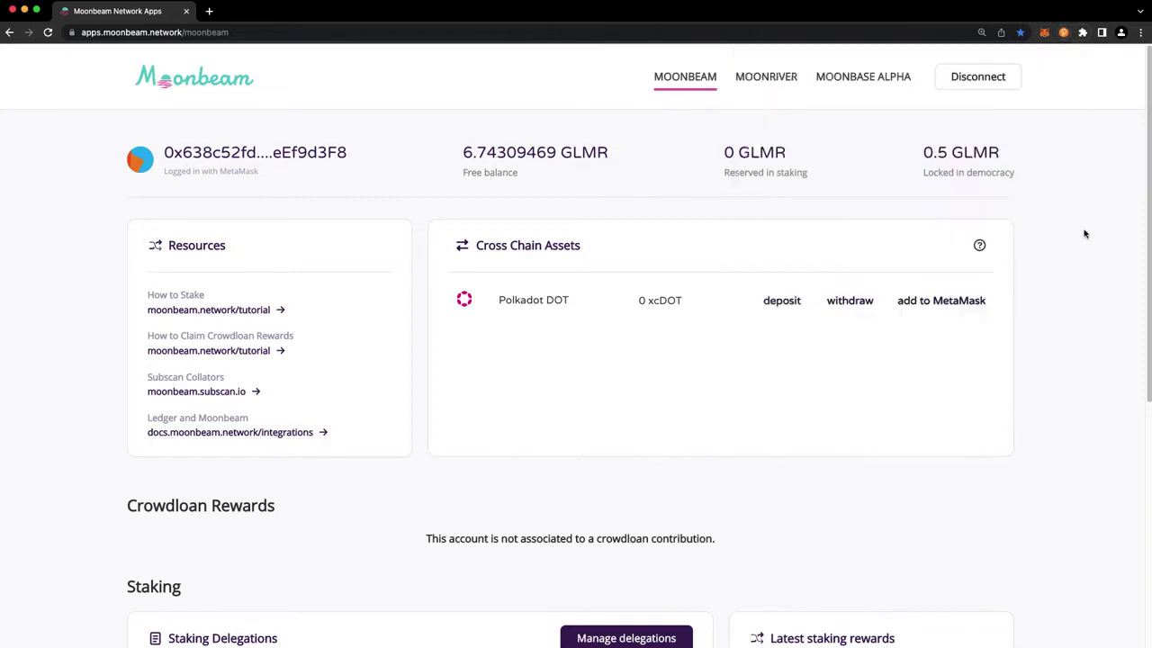
Start a Polkadot DOT deposit and authorize Moonbeam Apps to access the Polkadot.js extension.
{"action": "left_click", "coordinate": [785, 303]}
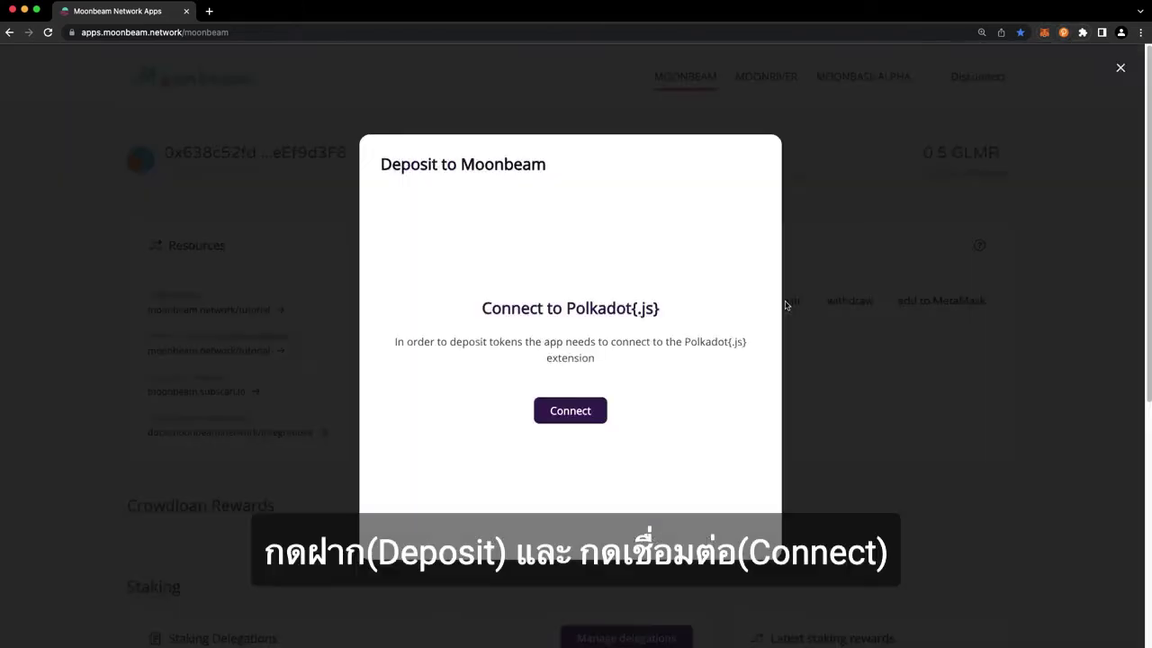
{"action": "left_click", "coordinate": [571, 413]}
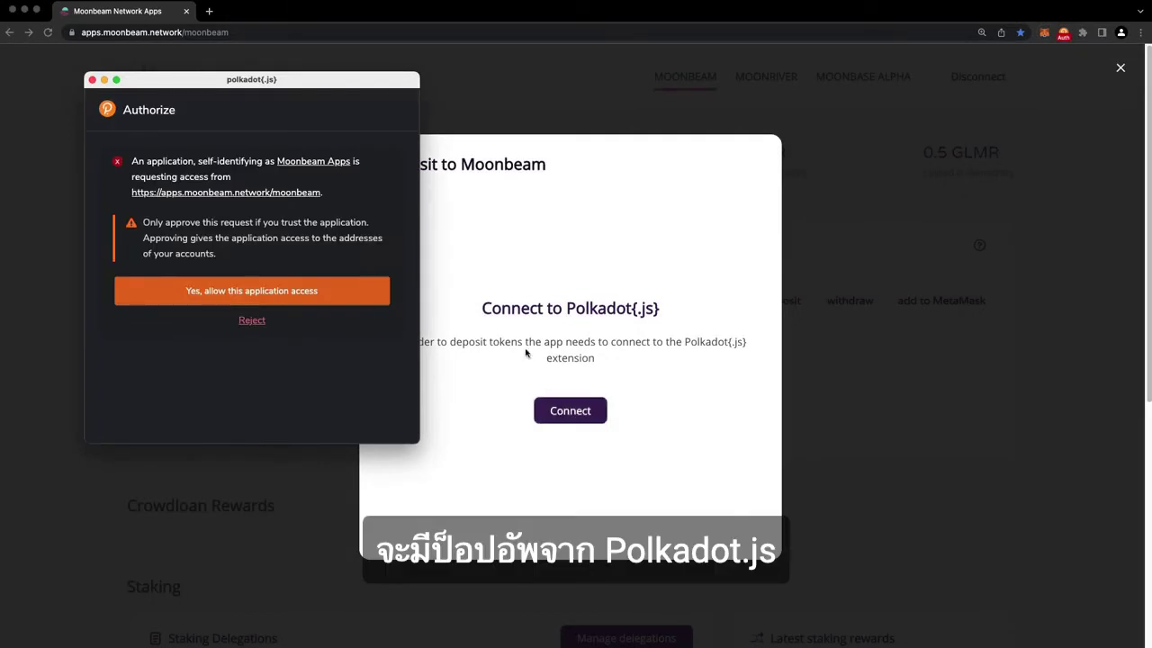
{"action": "left_click", "coordinate": [281, 285]}
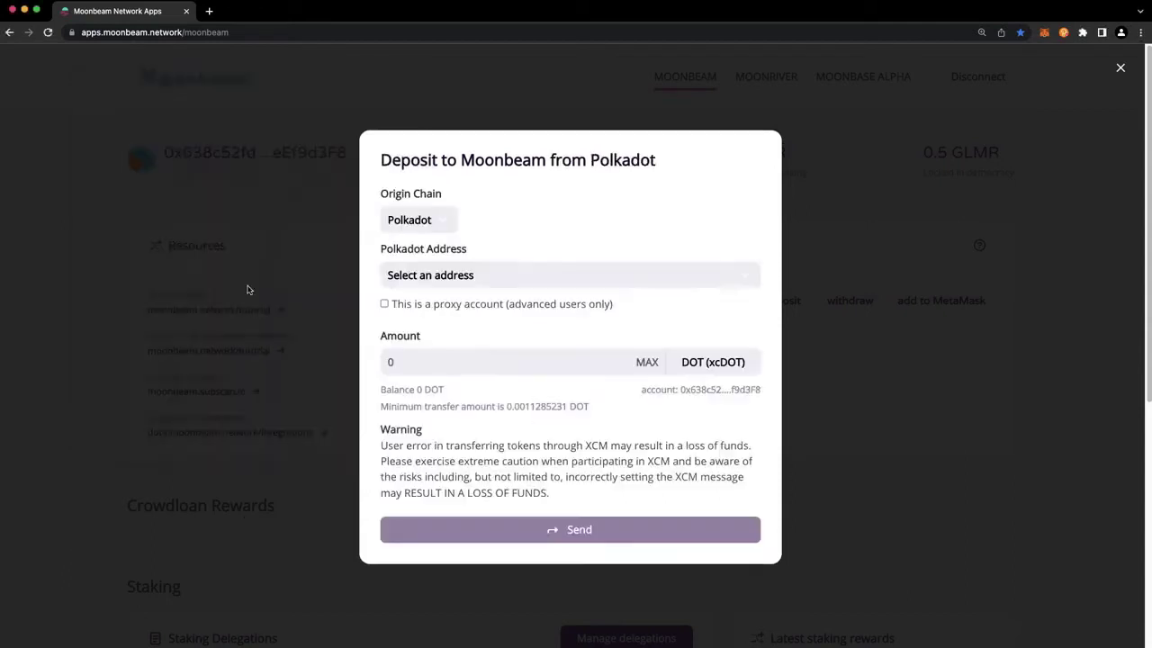
Fill in the deposit with Polkadot as origin chain, the Dev Rel Account as address and the maximum DOT amount.
{"action": "left_click", "coordinate": [445, 222]}
{"action": "left_click", "coordinate": [489, 223]}
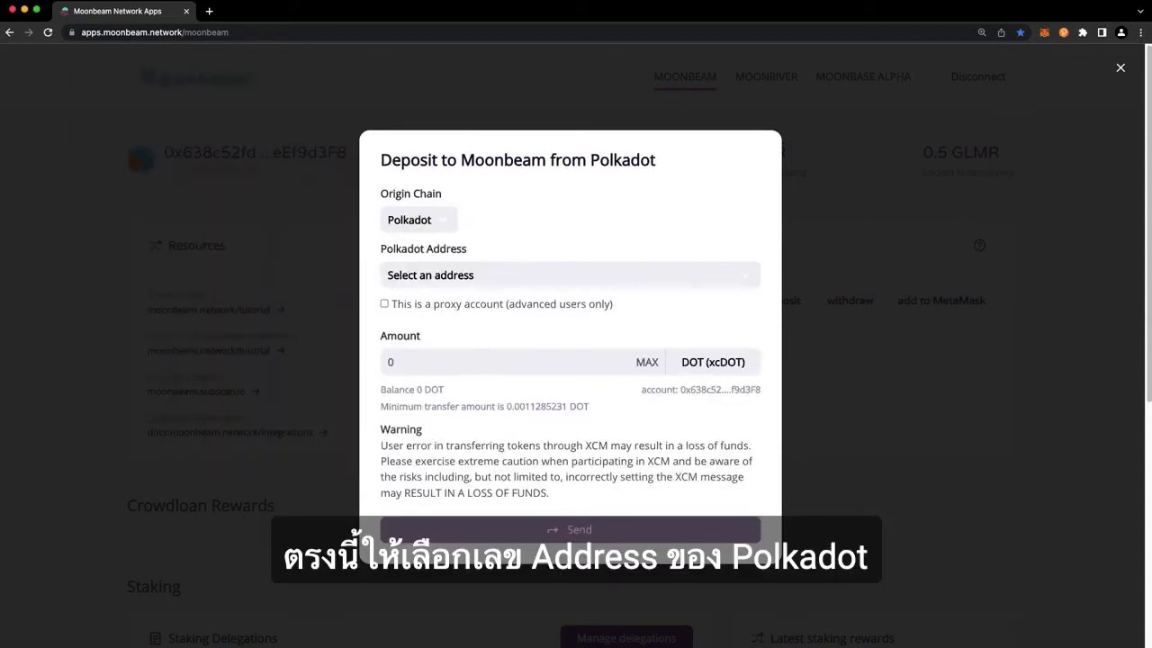
{"action": "left_click", "coordinate": [450, 277]}
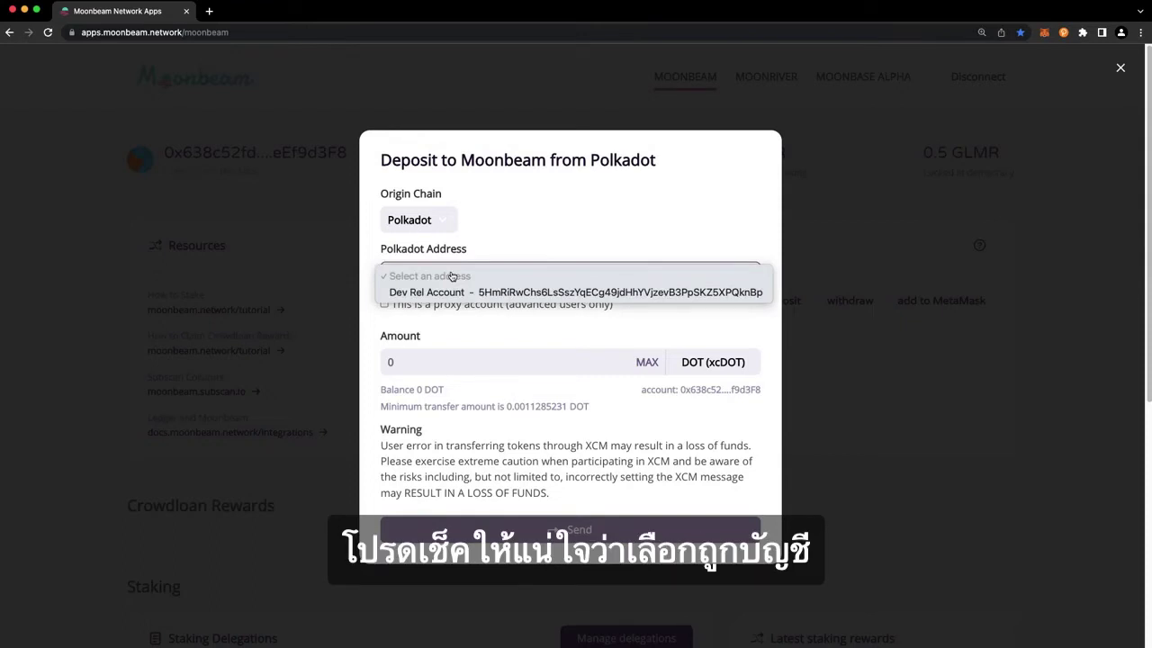
{"action": "left_click", "coordinate": [452, 292]}
{"action": "left_click", "coordinate": [420, 362]}
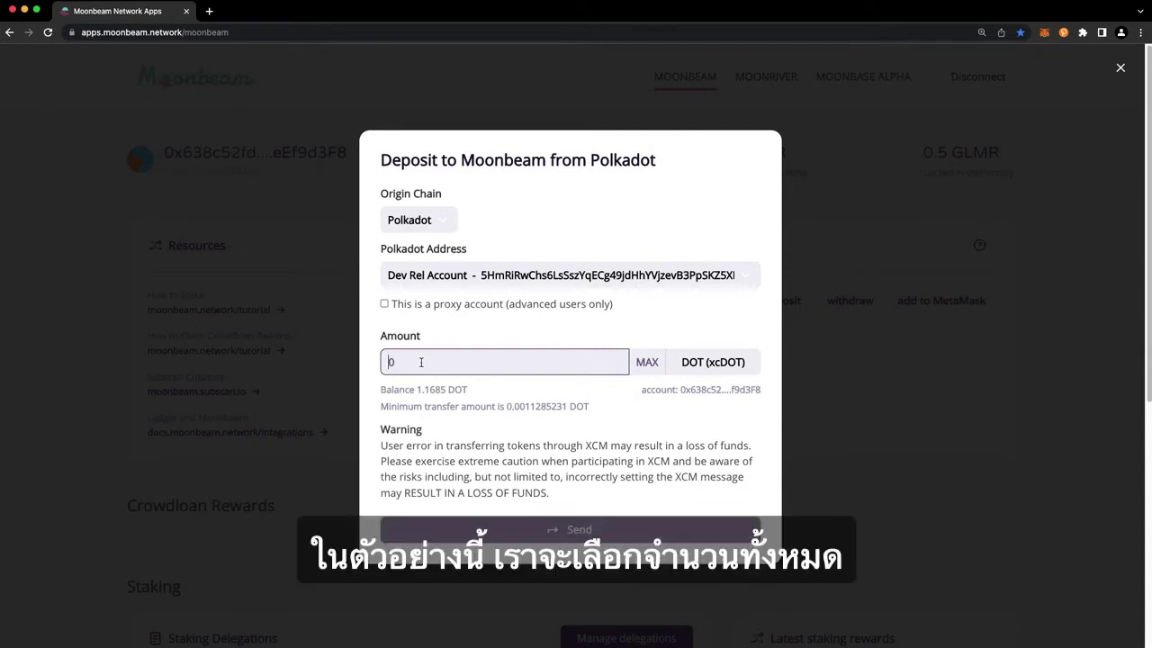
{"action": "left_click", "coordinate": [645, 362]}
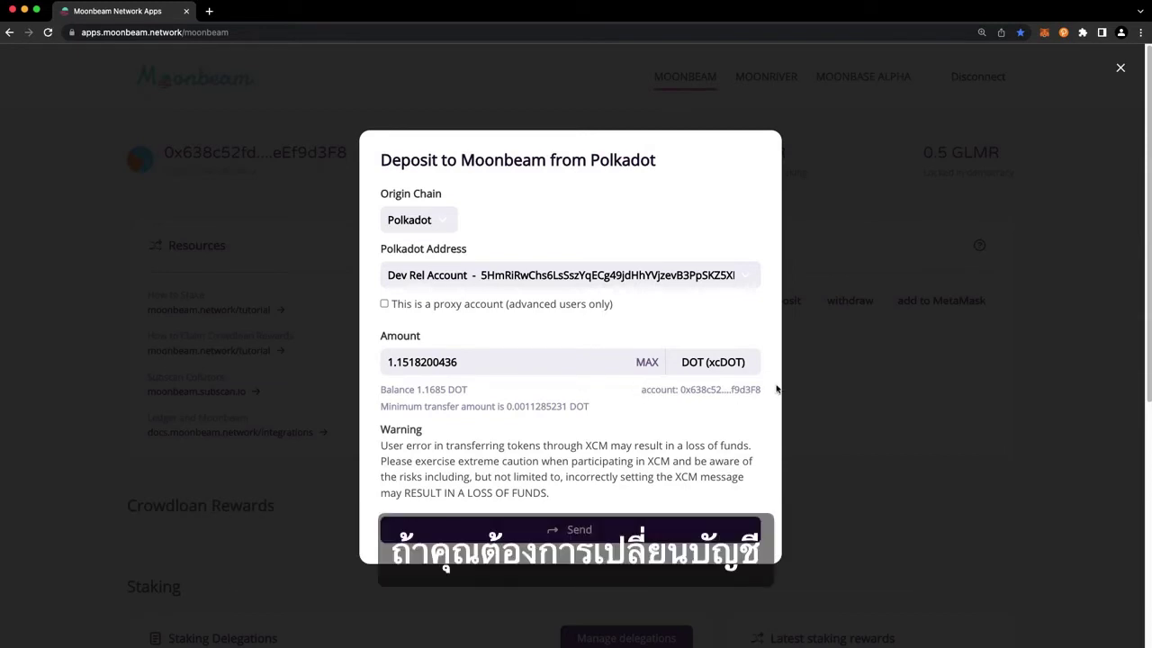
Check the receiving account in MetaMask, then send the deposit and sign it with the Polkadot.js account password.
{"action": "left_click", "coordinate": [1044, 34]}
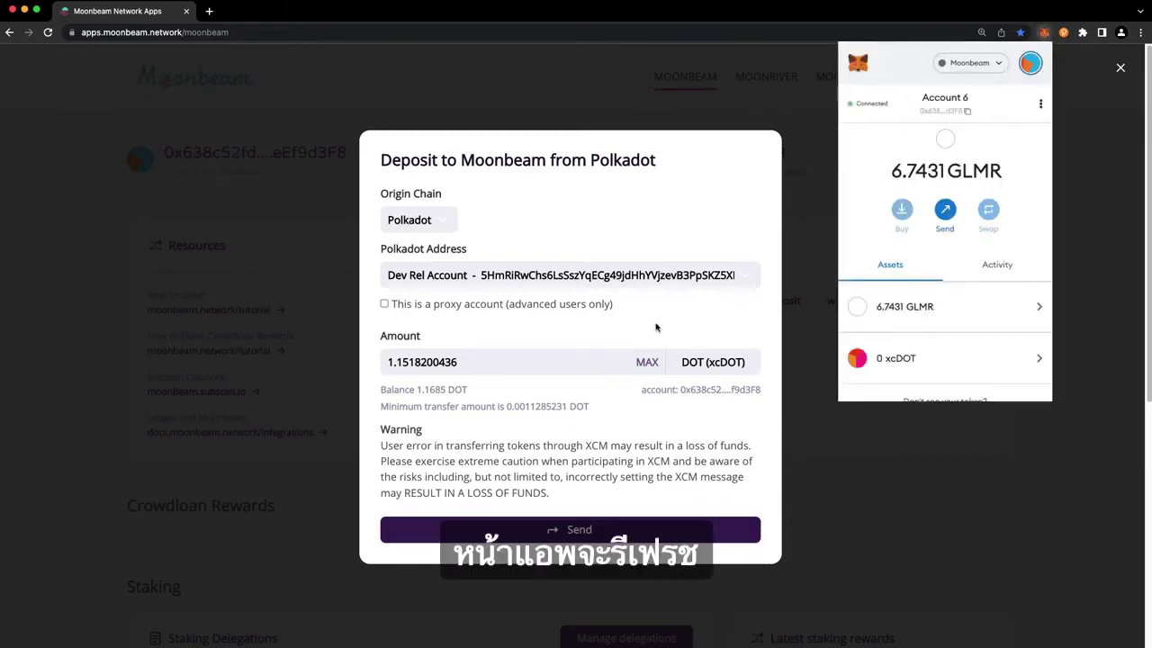
{"action": "left_click", "coordinate": [656, 328]}
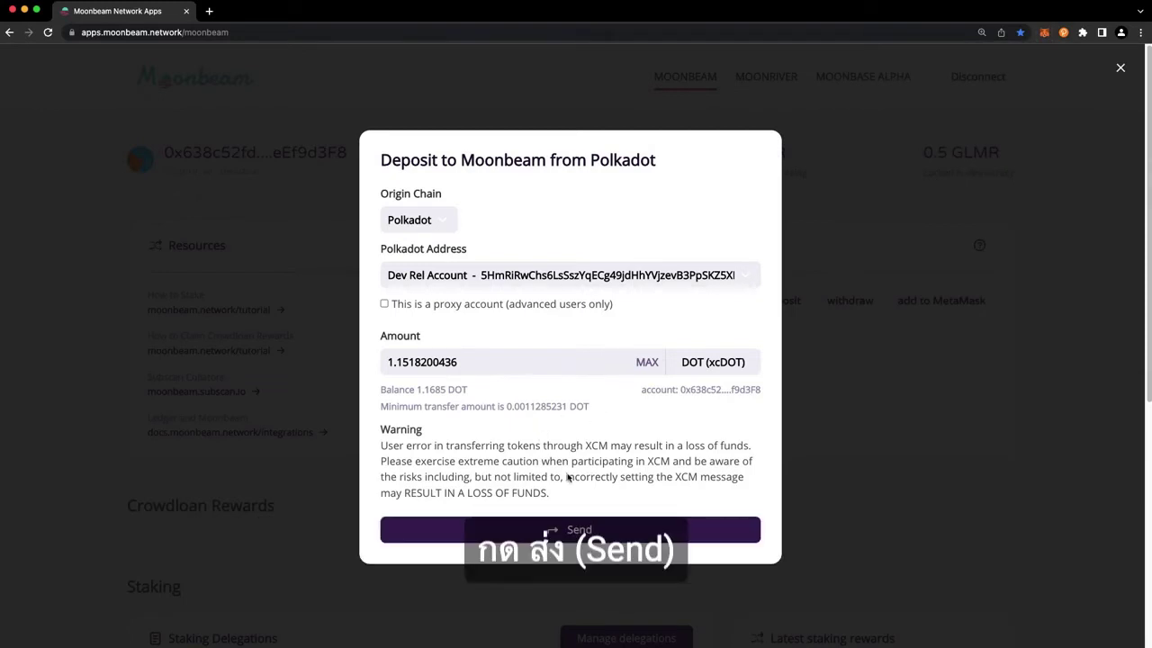
{"action": "left_click", "coordinate": [575, 528]}
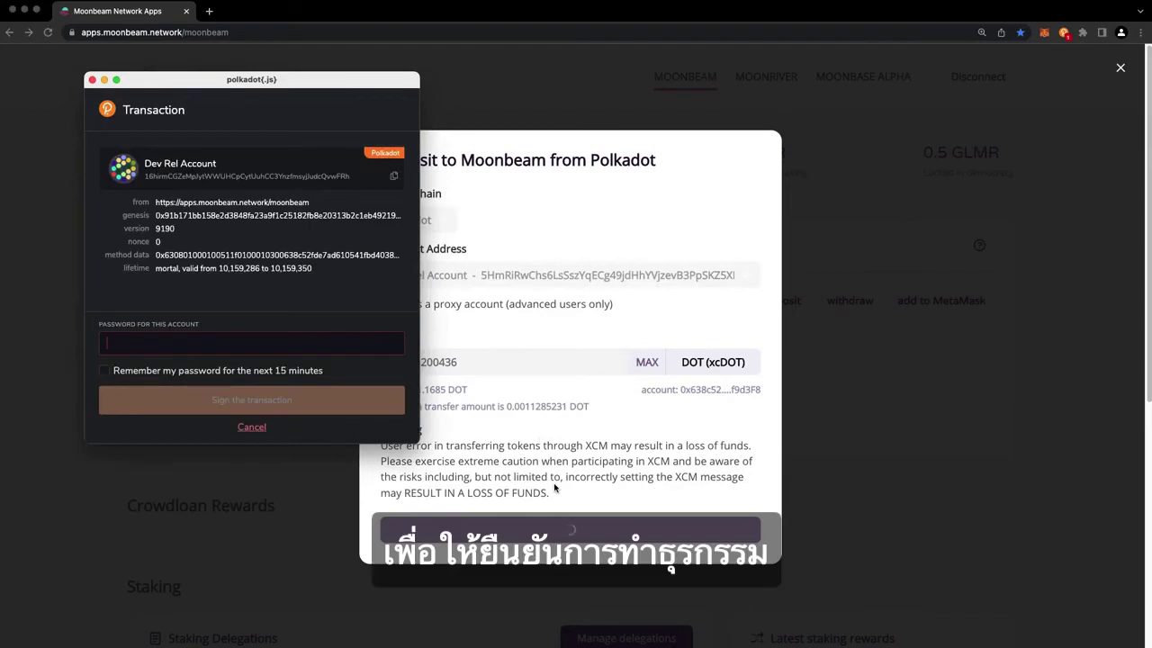
{"action": "type", "text": "••••••••••"}
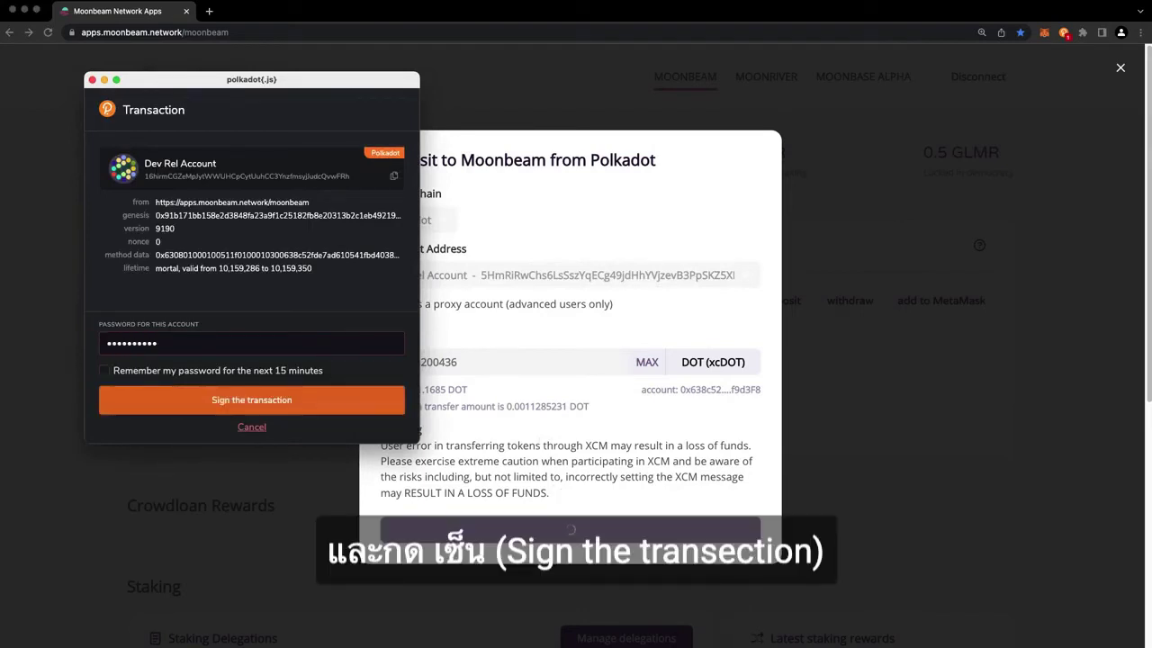
{"action": "key", "text": "Return"}
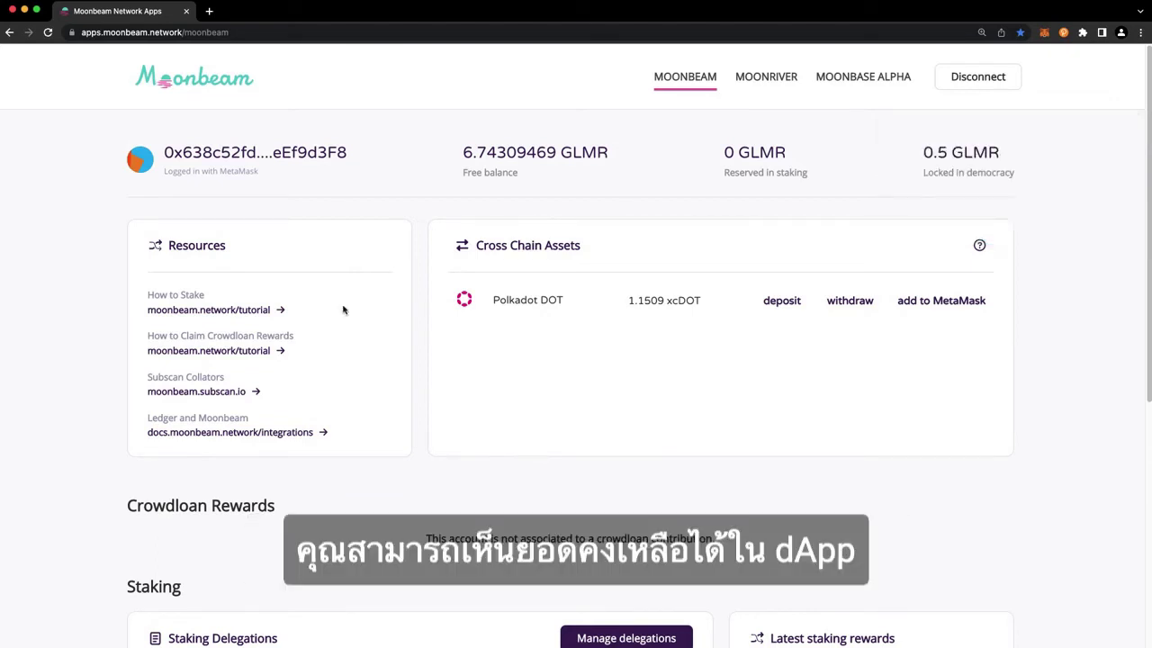
Check the xcDOT balance of Account 6 in the MetaMask assets list.
{"action": "left_click", "coordinate": [1045, 34]}
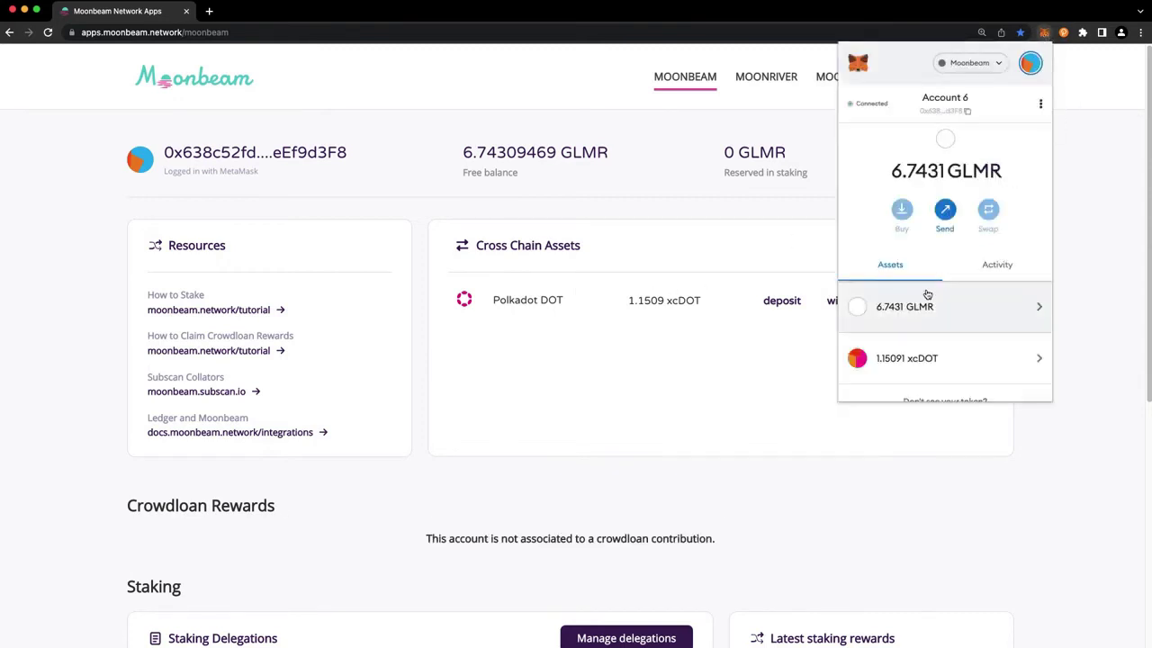
{"action": "scroll", "coordinate": [962, 307], "scroll_direction": "down", "scroll_amount": 1}
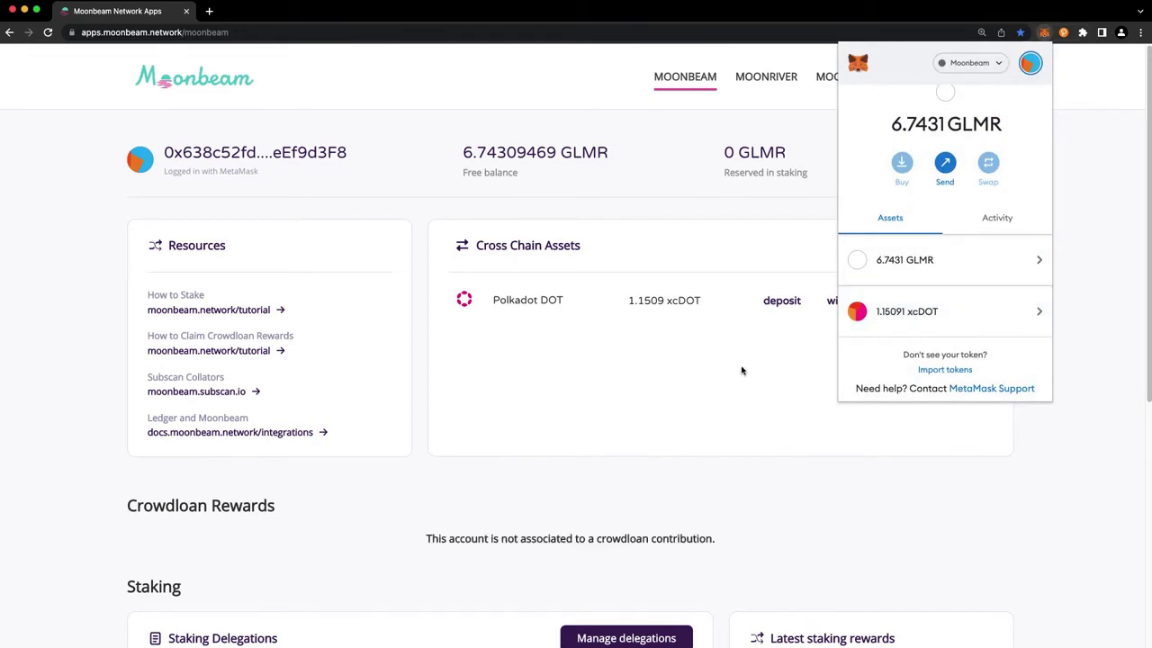
{"action": "left_click", "coordinate": [742, 370]}
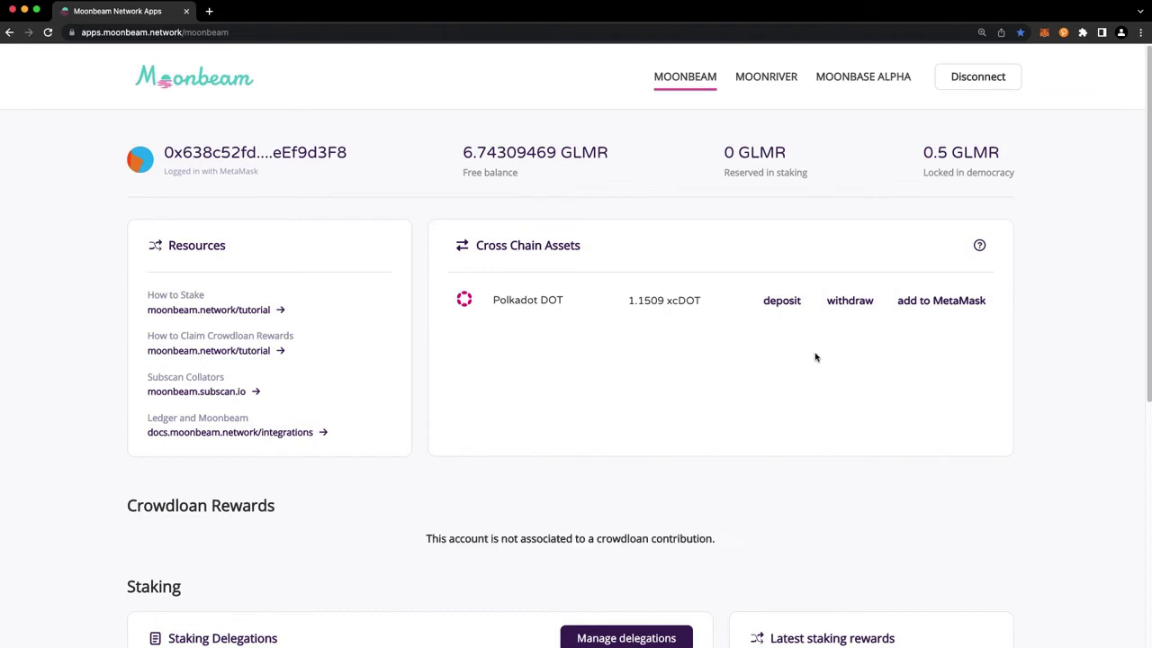
Start an xcDOT withdrawal with Polkadot as destination chain and the maximum available amount.
{"action": "left_click", "coordinate": [850, 301]}
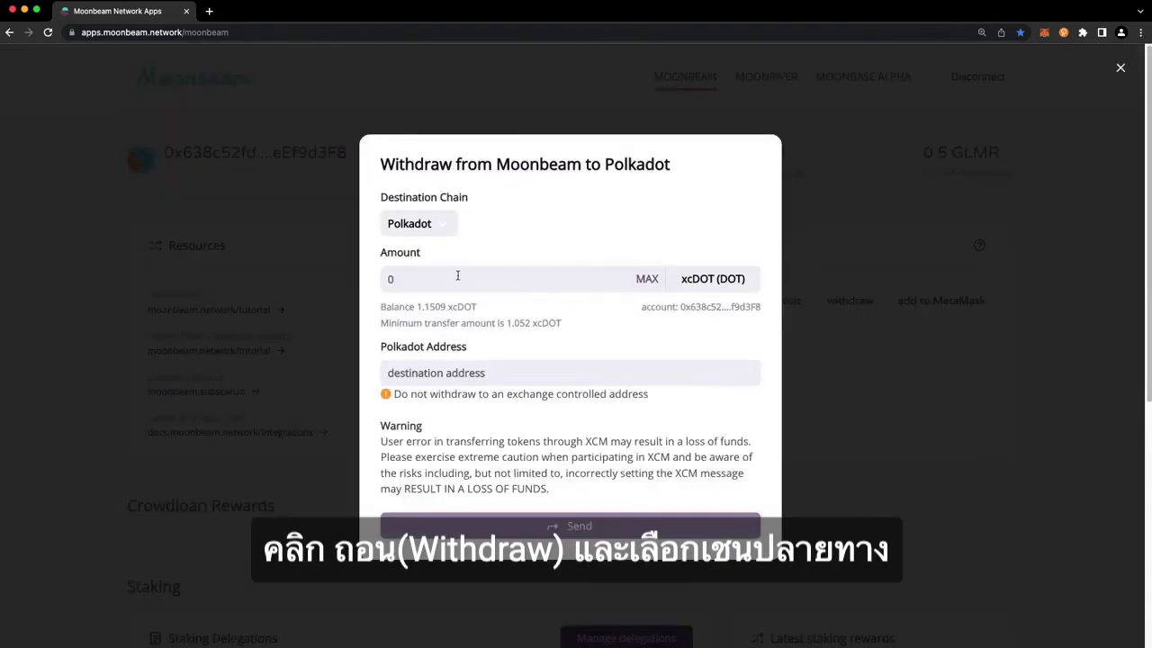
{"action": "left_click", "coordinate": [432, 227]}
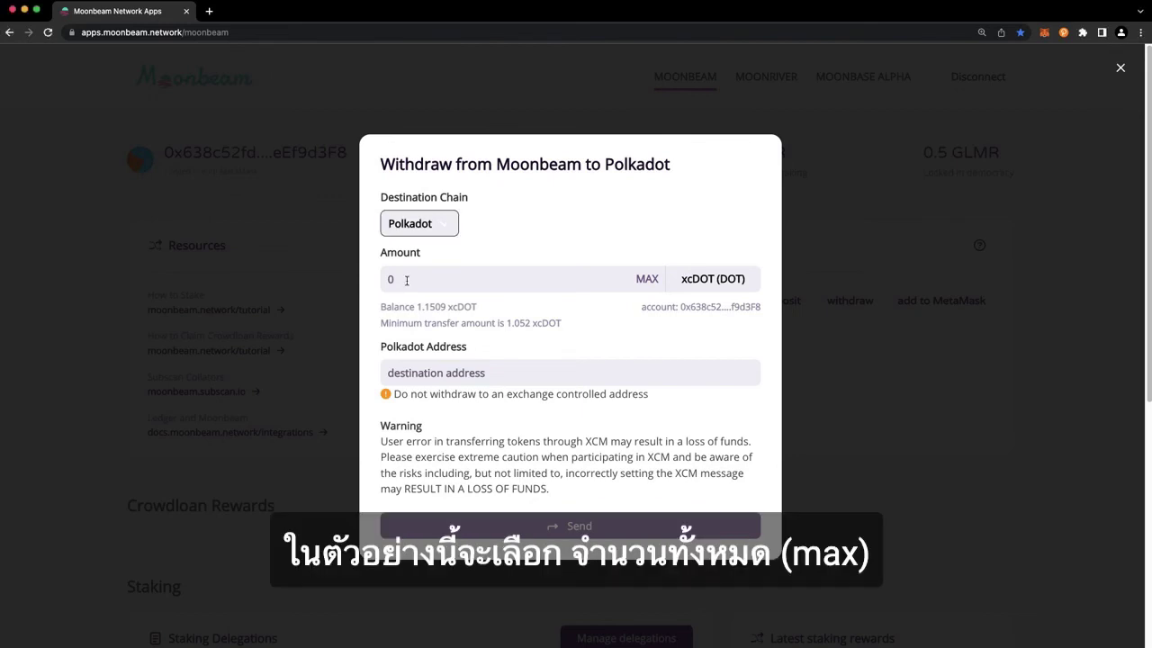
{"action": "left_click", "coordinate": [647, 279]}
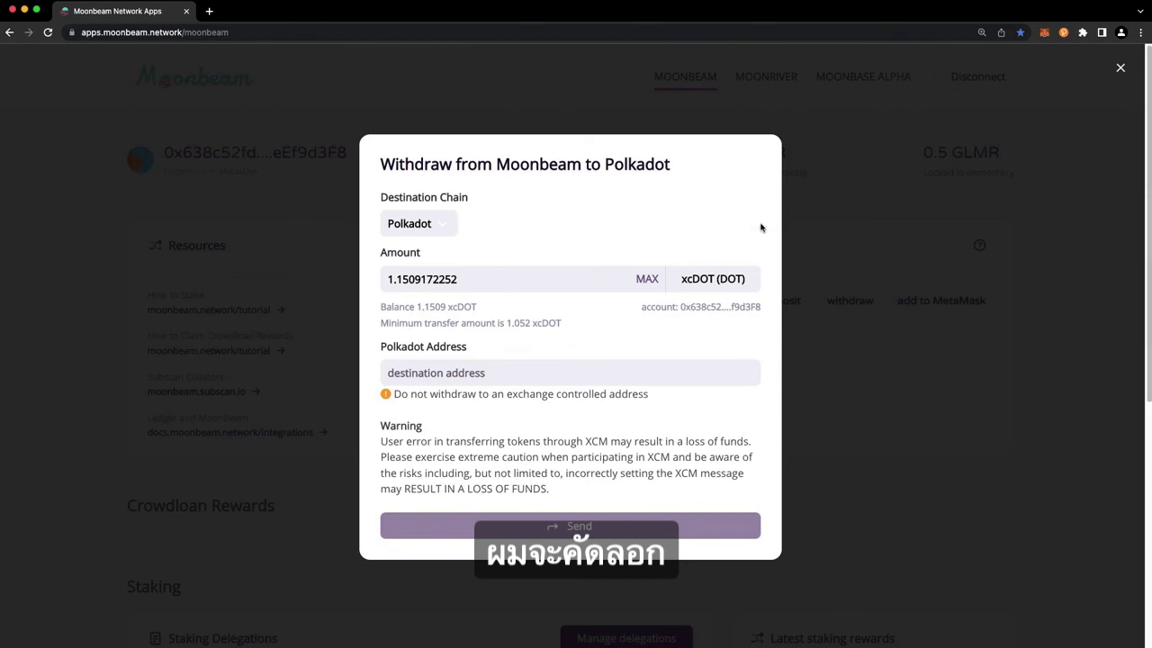
Copy the Dev Rel Account's address from the Polkadot.js extension and paste it as the withdrawal's destination address.
{"action": "left_click", "coordinate": [1063, 33]}
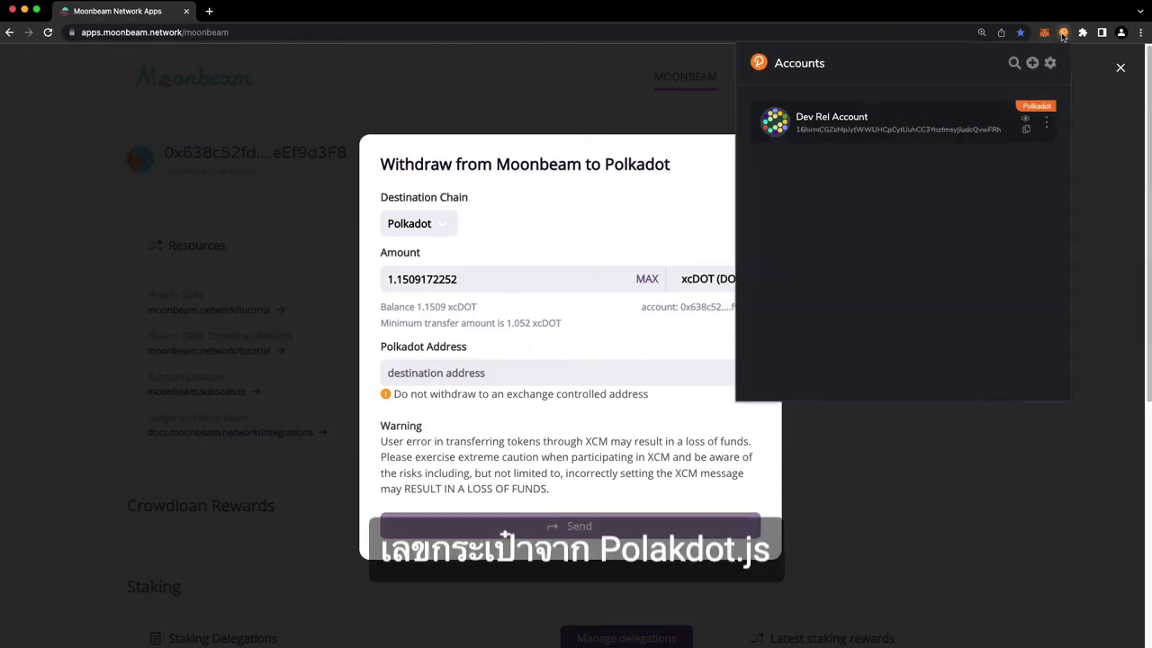
{"action": "left_click", "coordinate": [1026, 129]}
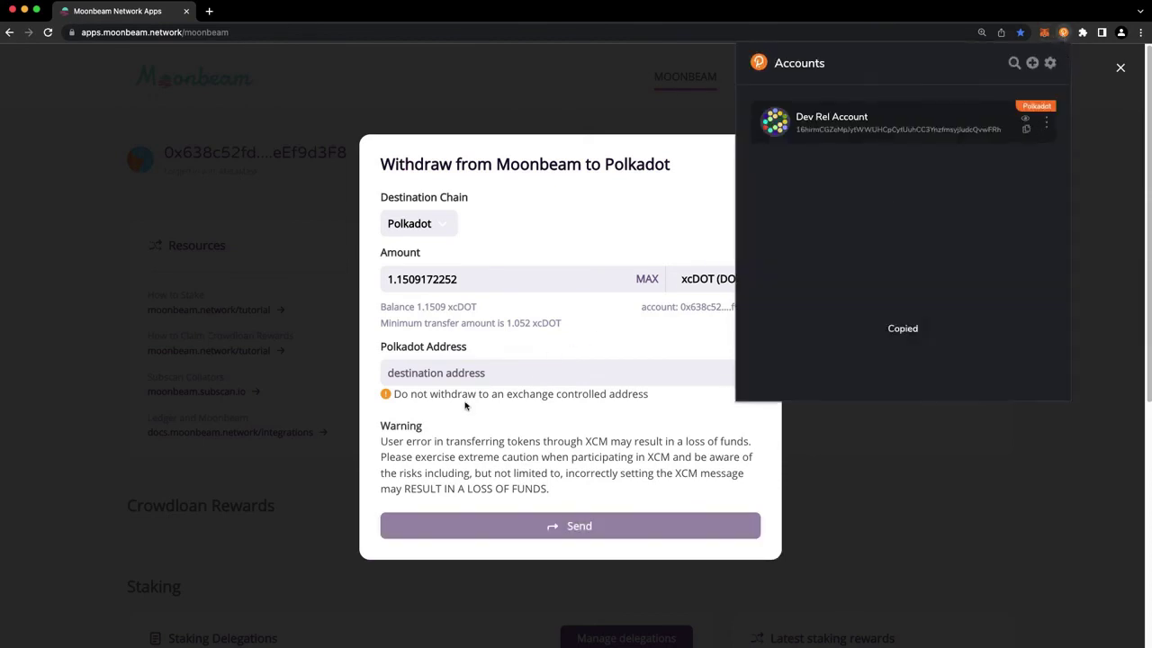
{"action": "left_click", "coordinate": [412, 373]}
{"action": "left_click", "coordinate": [411, 373]}
{"action": "key", "text": "super+v"}
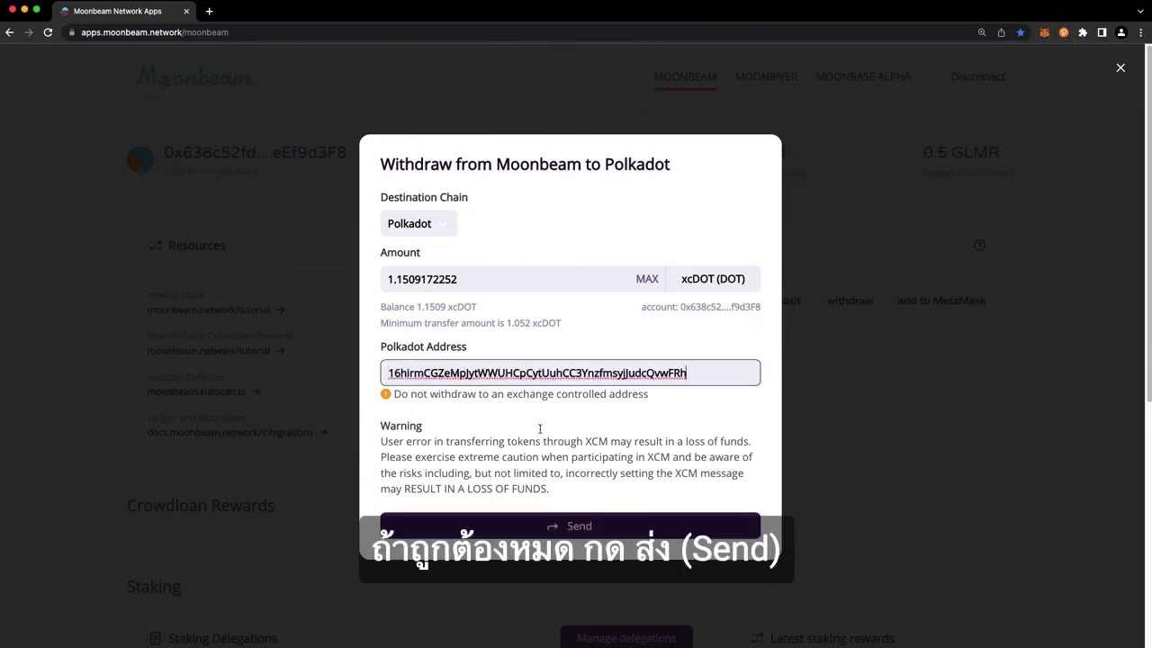
Send the xcDOT withdrawal to Polkadot and confirm the transaction in MetaMask.
{"action": "left_click", "coordinate": [568, 530]}
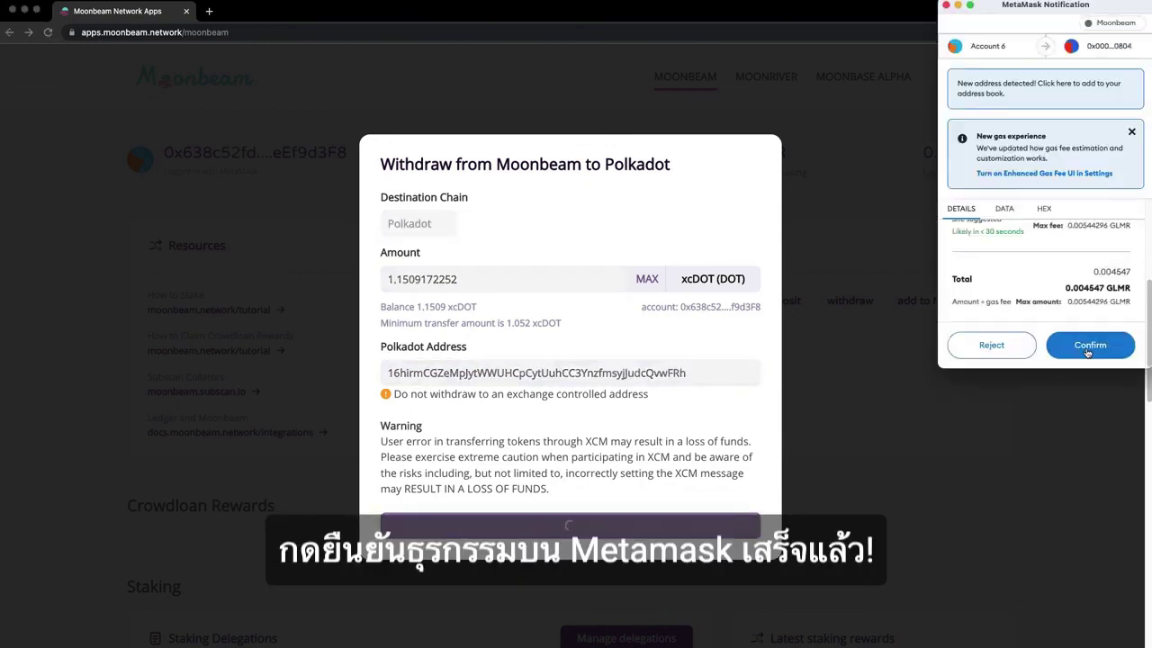
{"action": "left_click", "coordinate": [1088, 348]}
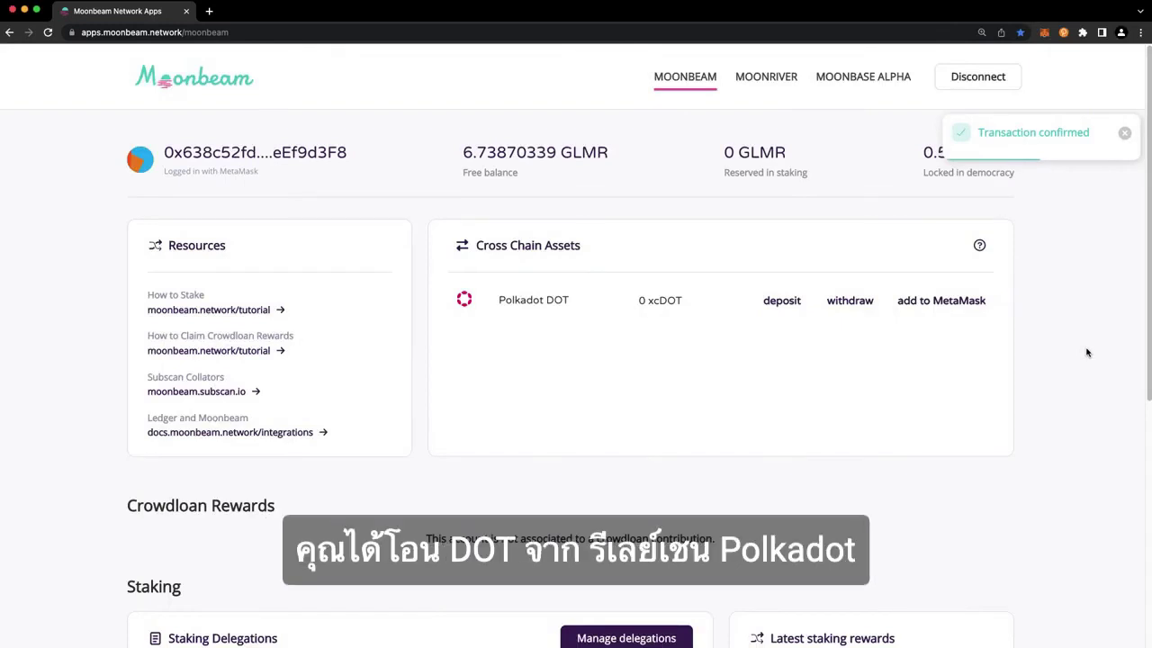